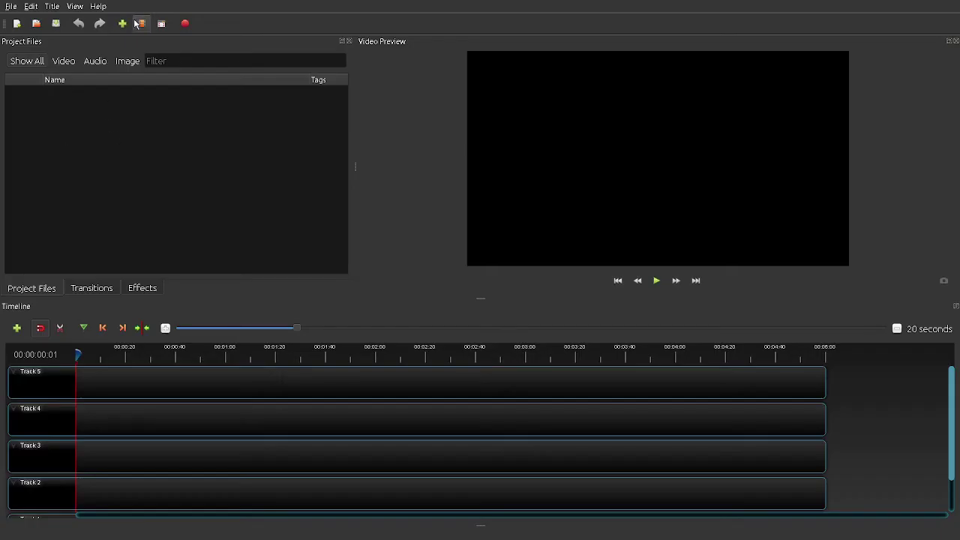
Step: Import the cave and bee videos and the sunset and lotus images from the Downloads folder into the project
{"action": "left_click", "coordinate": [125, 26]}
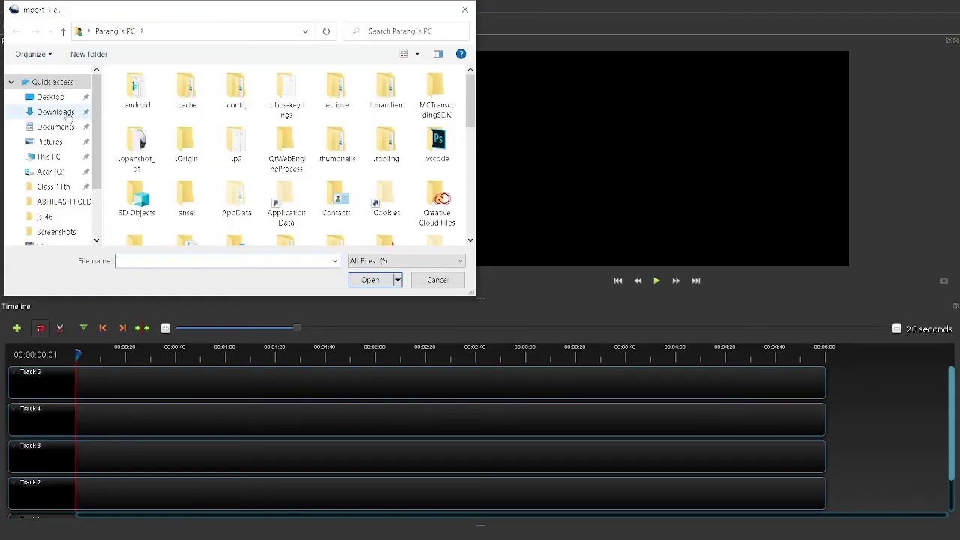
{"action": "left_click", "coordinate": [66, 114]}
{"action": "left_click", "coordinate": [134, 124]}
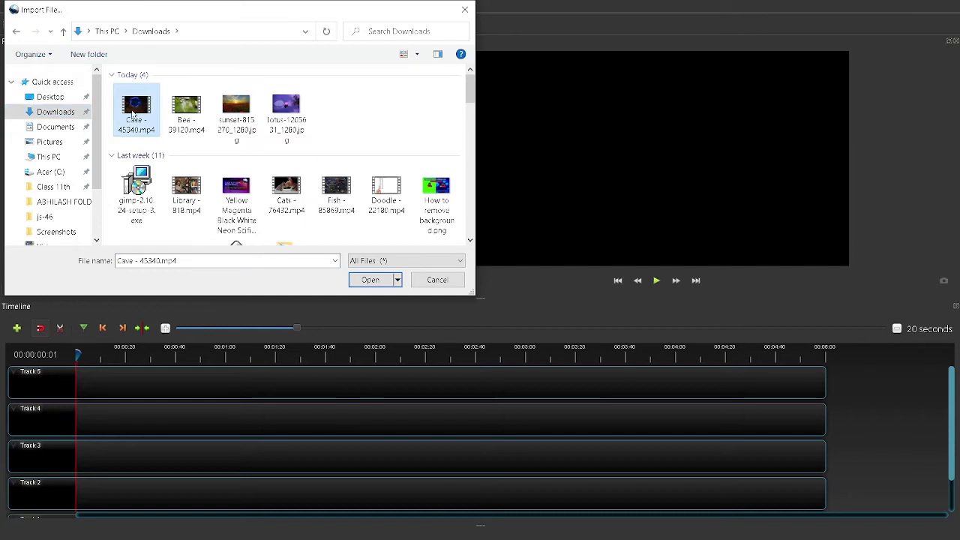
{"action": "left_click", "coordinate": [306, 102], "text": "shift"}
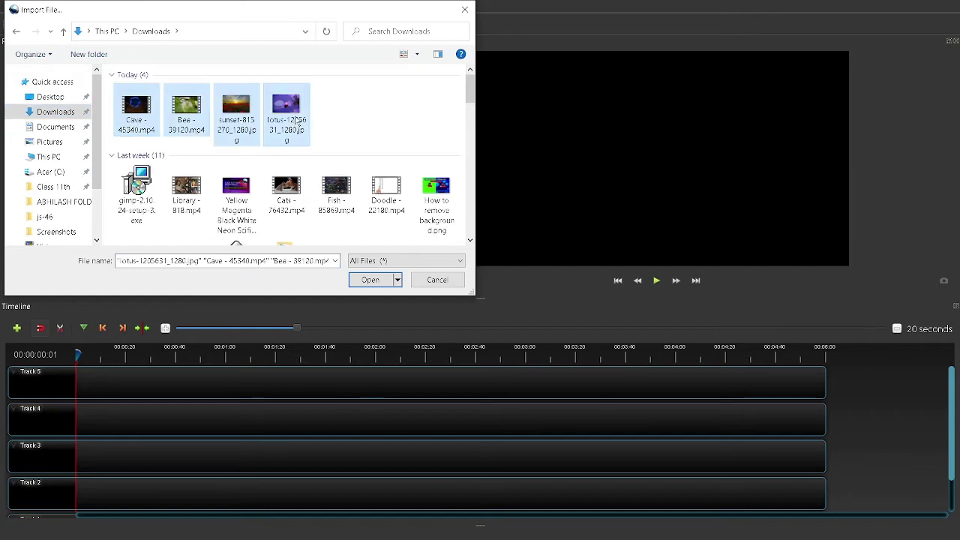
{"action": "left_click", "coordinate": [384, 278]}
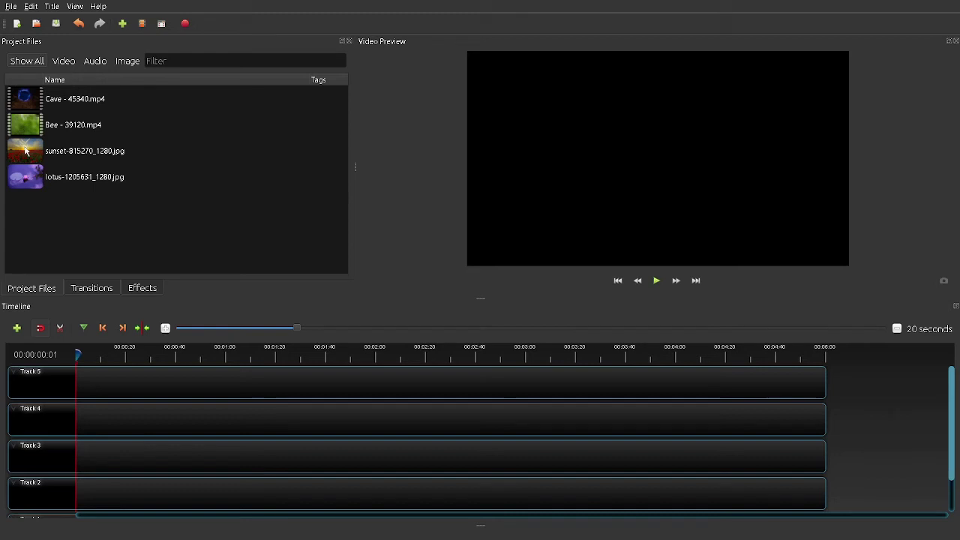
Step: Place the lotus image at the start of the timeline, remove the two uppermost tracks, and move the clip to Track 2
{"action": "left_click_drag", "start_coordinate": [26, 184], "coordinate": [76, 434]}
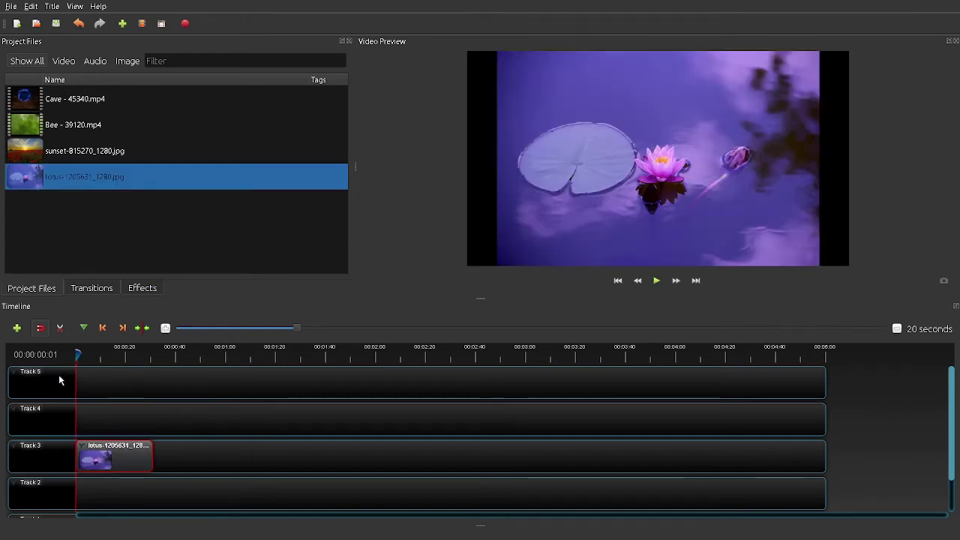
{"action": "right_click", "coordinate": [60, 379]}
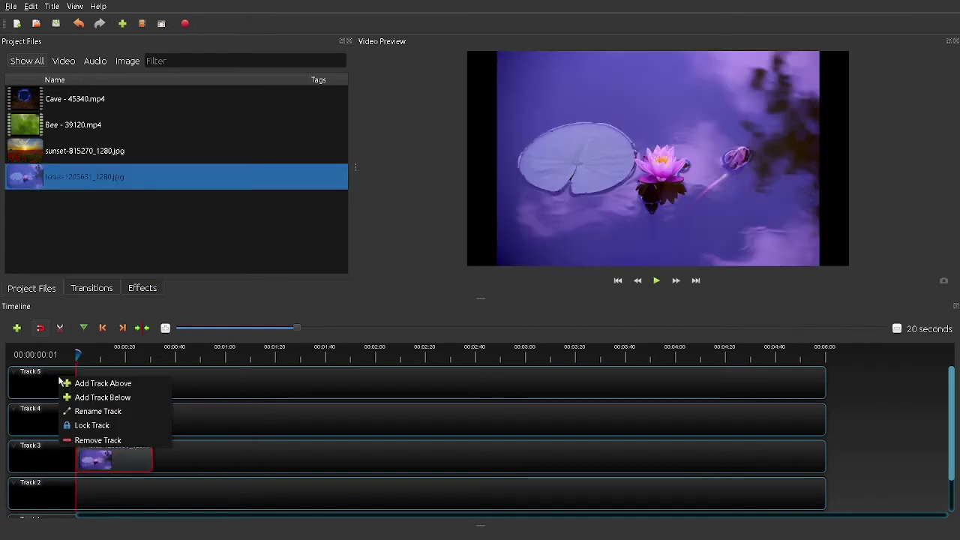
{"action": "left_click", "coordinate": [73, 444]}
{"action": "right_click", "coordinate": [44, 376]}
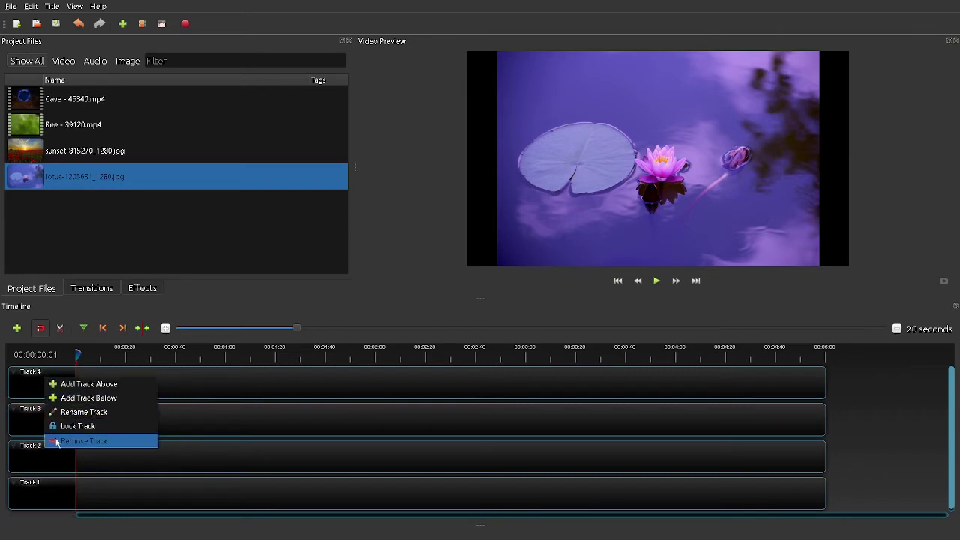
{"action": "left_click", "coordinate": [56, 443]}
{"action": "left_click_drag", "start_coordinate": [113, 381], "coordinate": [110, 415]}
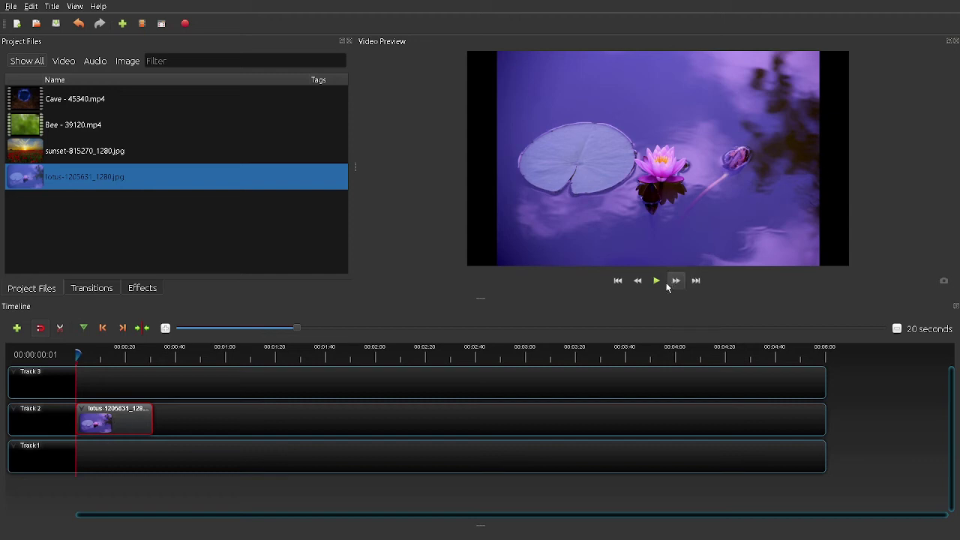
Step: Preview the lotus clip's playback and return the playhead to the start of the timeline
{"action": "left_click", "coordinate": [657, 280]}
{"action": "left_click", "coordinate": [658, 281]}
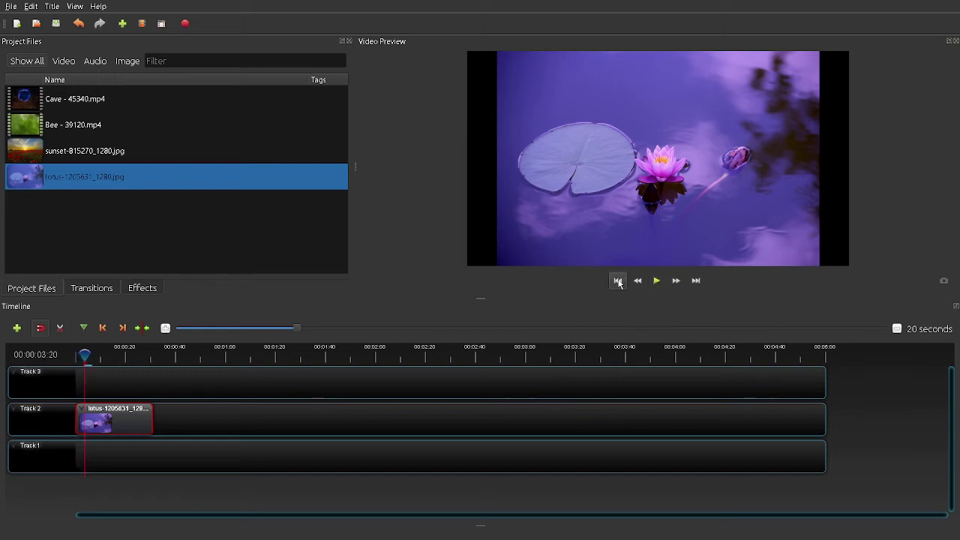
{"action": "left_click", "coordinate": [618, 282]}
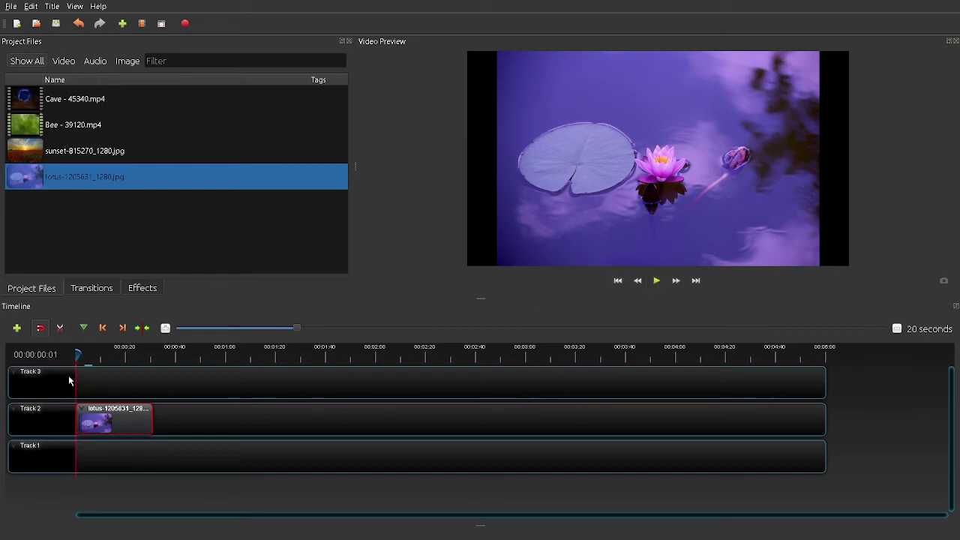
Step: Try the start-of-clip Zoom In (75% to 100%) animation on the lotus clip and preview it
{"action": "right_click", "coordinate": [124, 428]}
{"action": "mouse_move", "coordinate": [174, 276]}
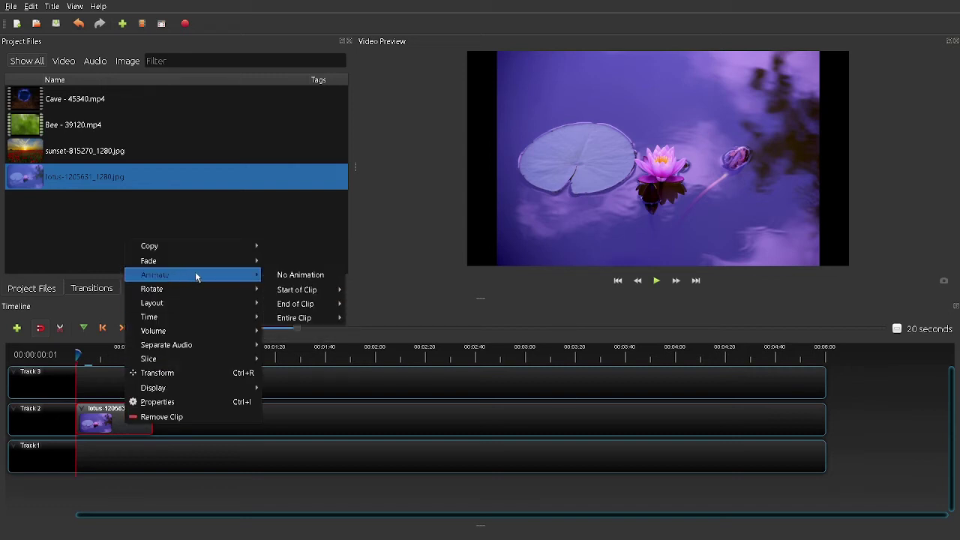
{"action": "mouse_move", "coordinate": [302, 293]}
{"action": "mouse_move", "coordinate": [378, 291]}
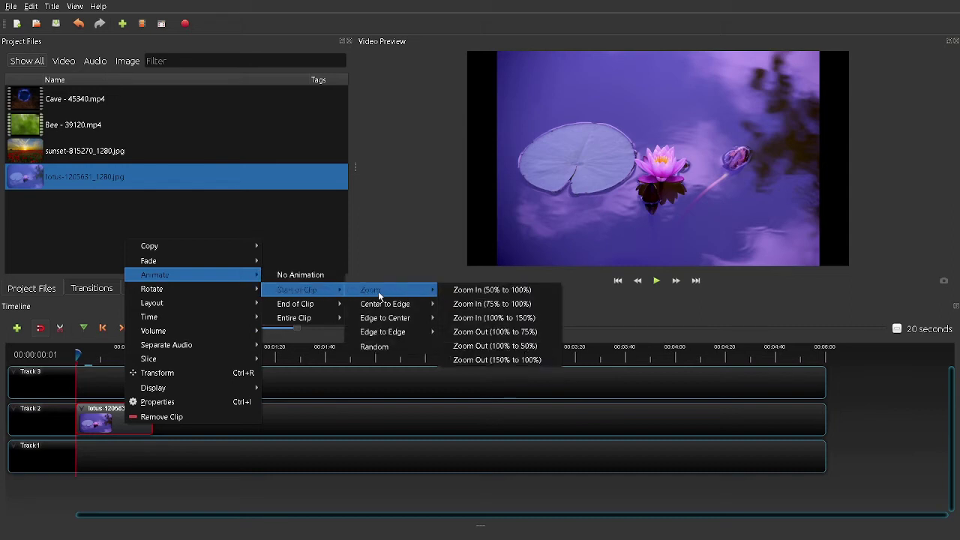
{"action": "left_click", "coordinate": [513, 304]}
{"action": "left_click", "coordinate": [657, 281]}
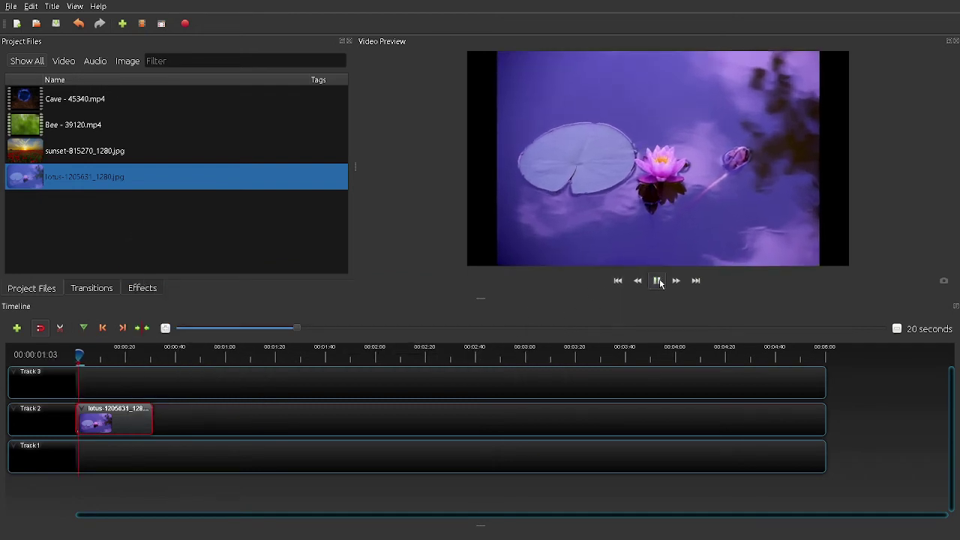
{"action": "left_click", "coordinate": [658, 282]}
Step: Position the playhead at about 15 seconds, midway through the lotus clip, and open the clip's properties
{"action": "scroll", "coordinate": [188, 334], "scroll_direction": "down", "scroll_amount": 3}
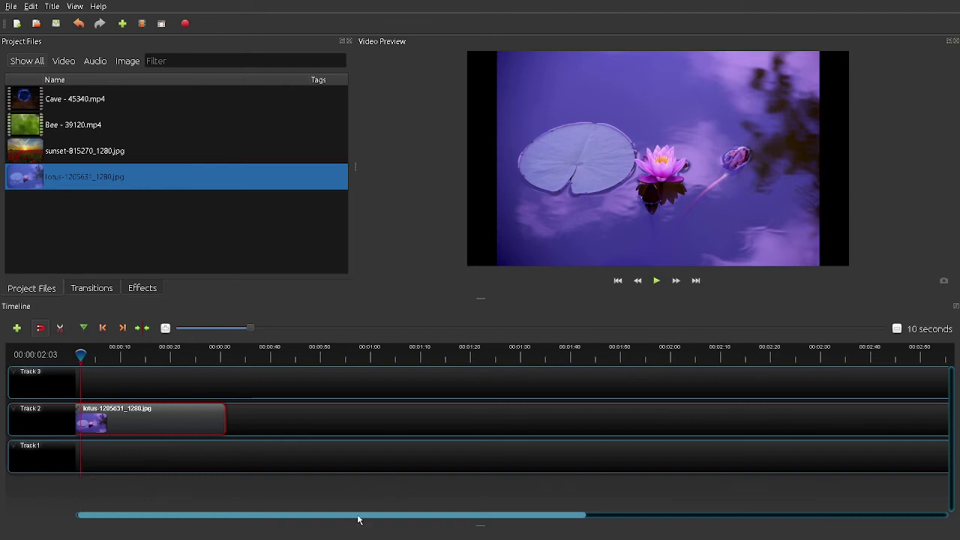
{"action": "left_click_drag", "start_coordinate": [358, 519], "coordinate": [304, 520]}
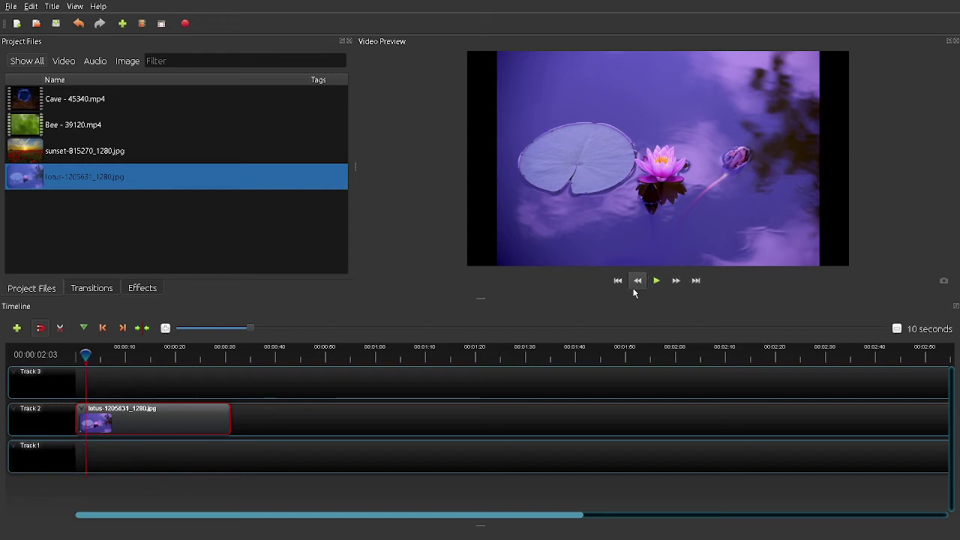
{"action": "left_click", "coordinate": [269, 328]}
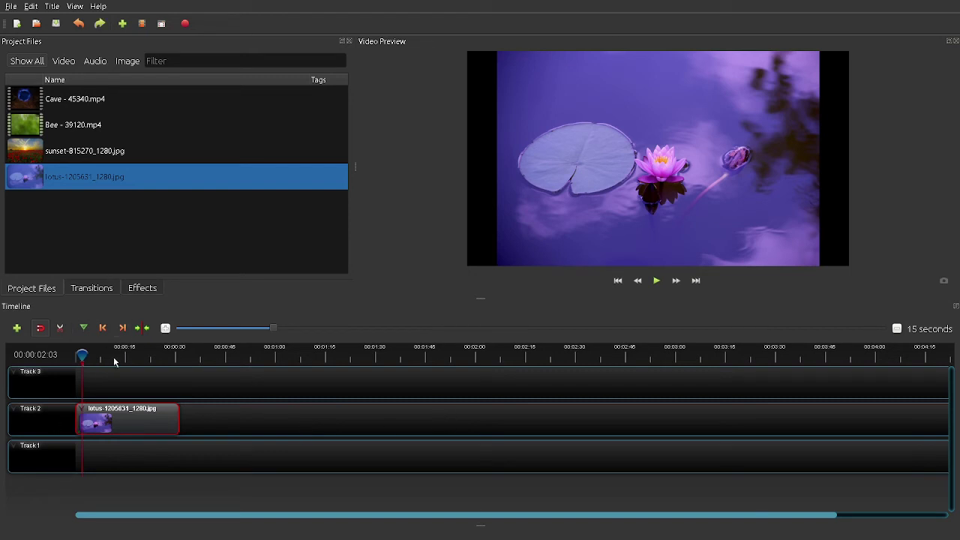
{"action": "left_click_drag", "start_coordinate": [81, 354], "coordinate": [127, 355]}
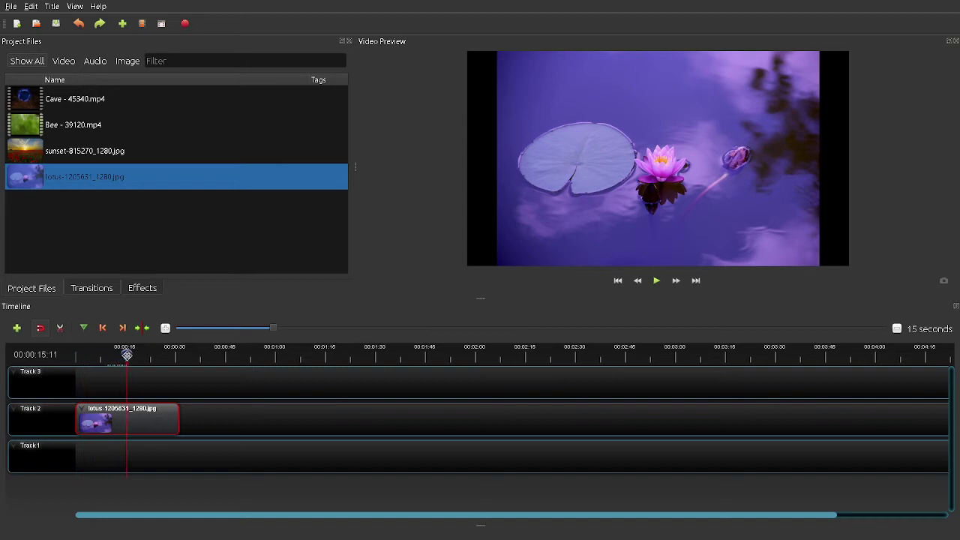
{"action": "right_click", "coordinate": [142, 424]}
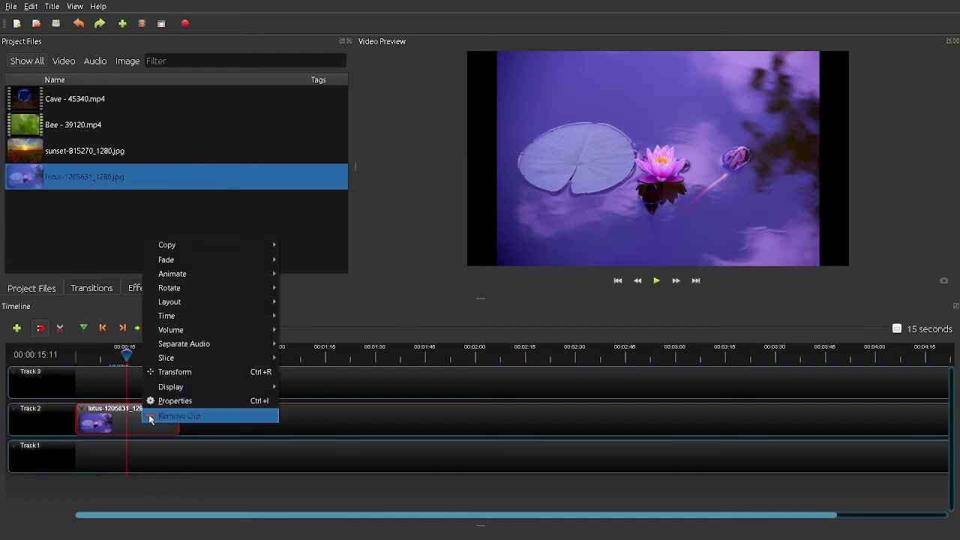
{"action": "left_click", "coordinate": [173, 403]}
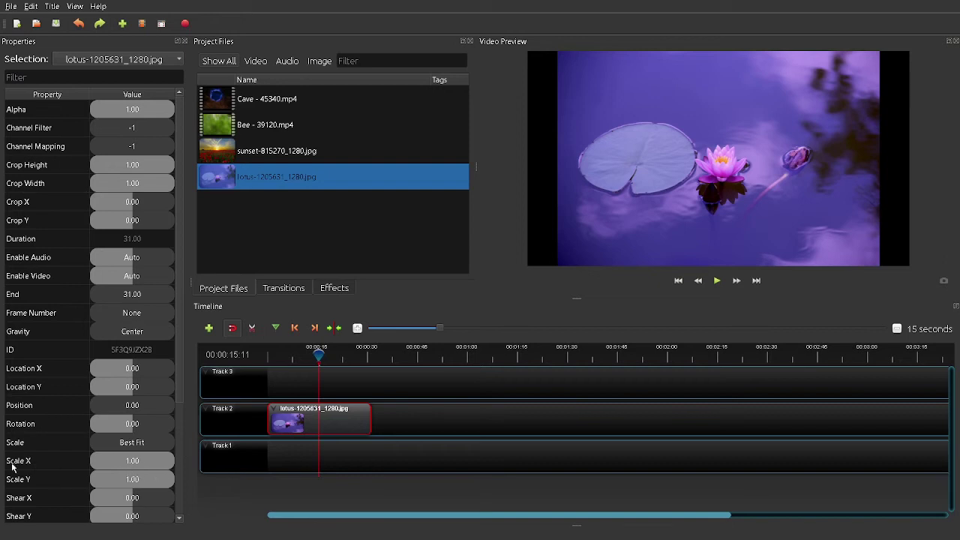
Step: Set the lotus clip's Scale X and Scale Y to 2 at the playhead position
{"action": "double_click", "coordinate": [110, 461]}
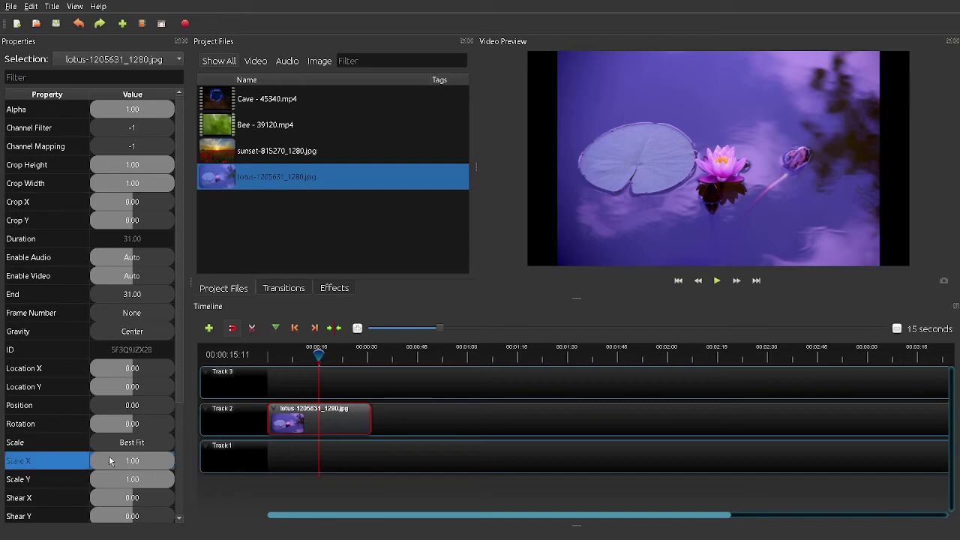
{"action": "type", "text": "2"}
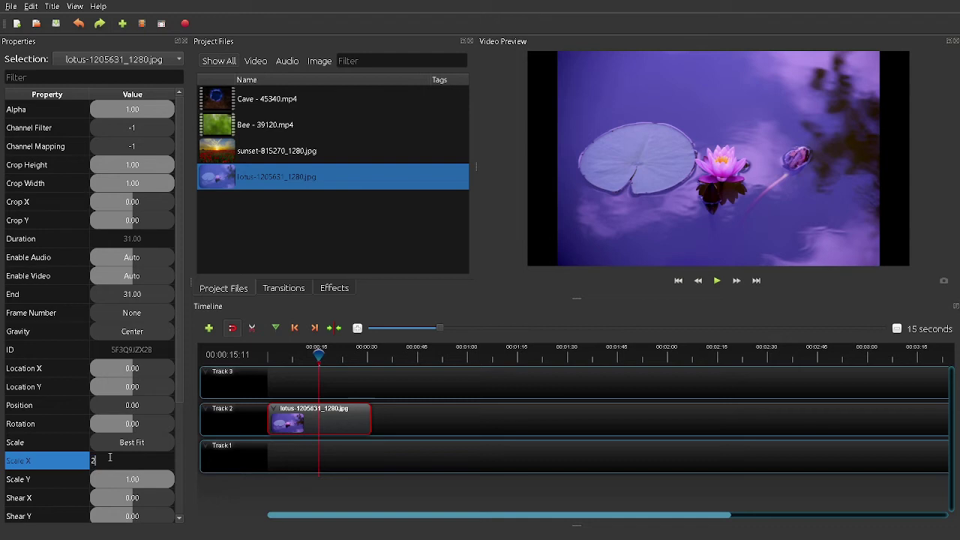
{"action": "key", "text": "Return"}
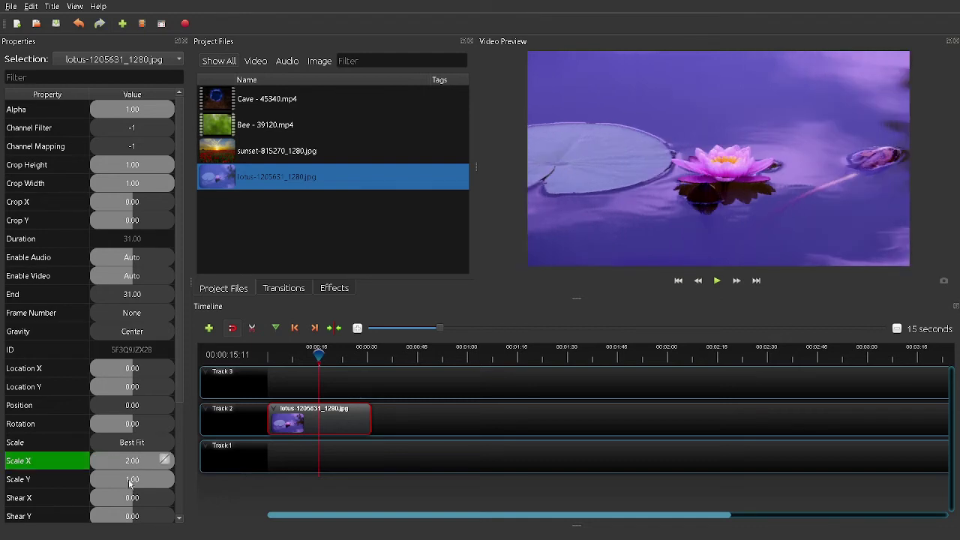
{"action": "double_click", "coordinate": [118, 478]}
{"action": "type", "text": "2"}
{"action": "key", "text": "Return"}
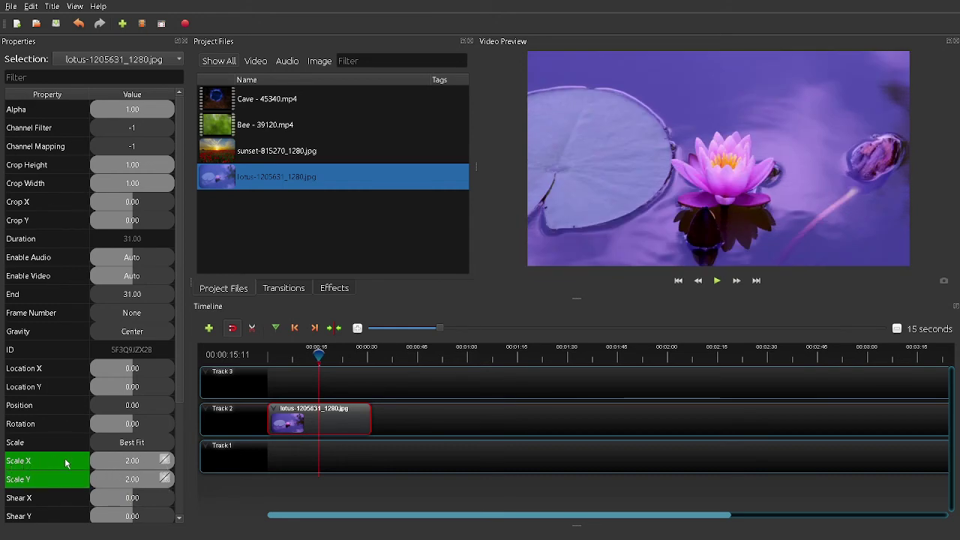
Step: Apply Bezier easing to the scale keyframes: Ease In (Quart) for Scale X and Ease Out (Quad) for Scale Y
{"action": "right_click", "coordinate": [165, 462]}
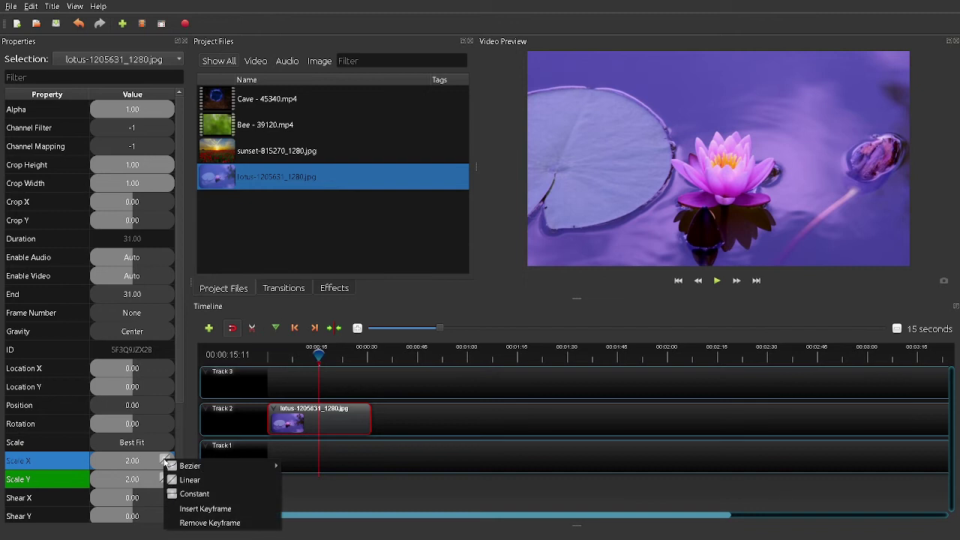
{"action": "mouse_move", "coordinate": [180, 465]}
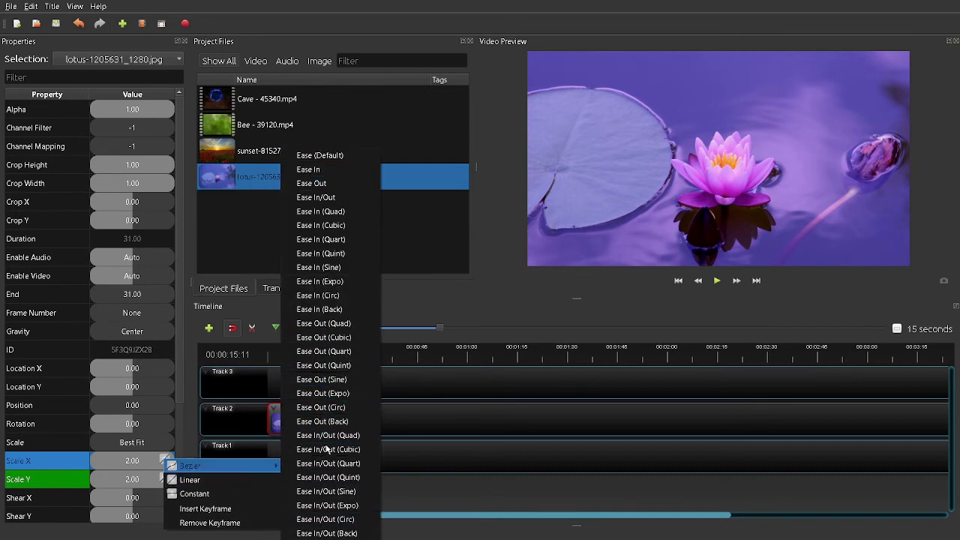
{"action": "left_click", "coordinate": [337, 239]}
{"action": "left_click", "coordinate": [168, 482]}
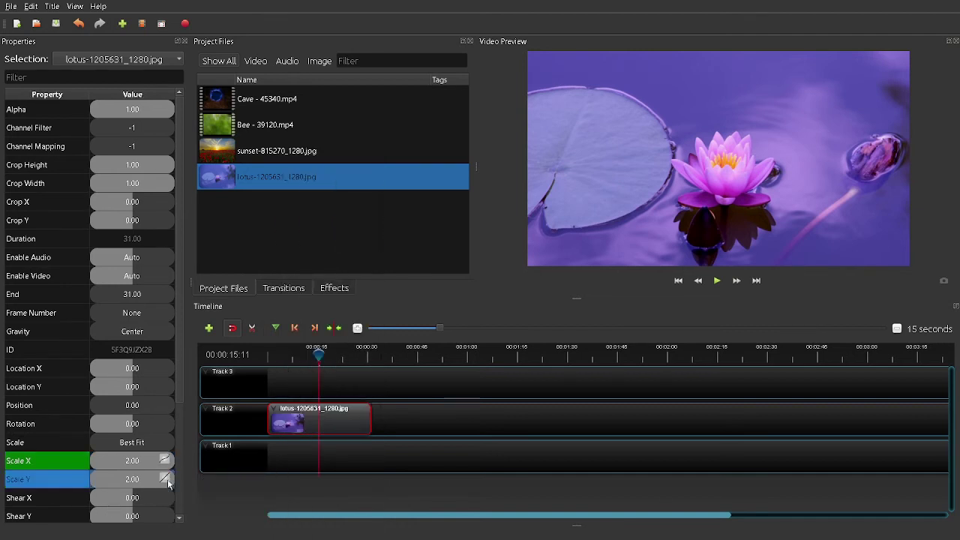
{"action": "right_click", "coordinate": [168, 482]}
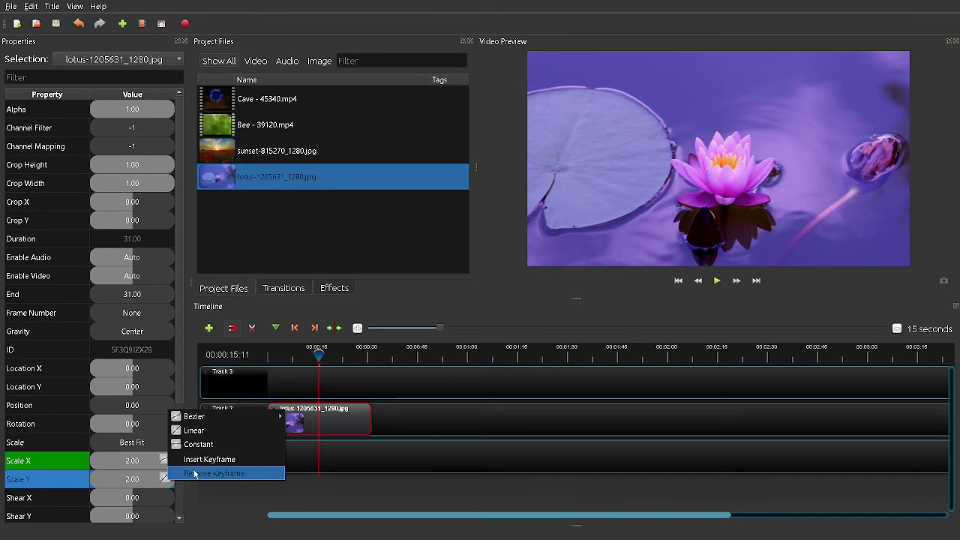
{"action": "mouse_move", "coordinate": [272, 420]}
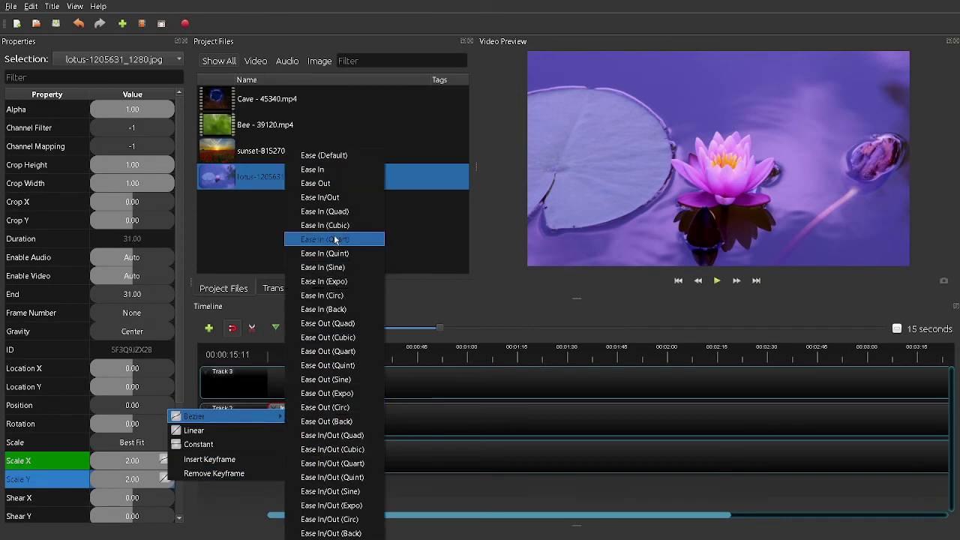
{"action": "left_click", "coordinate": [344, 324]}
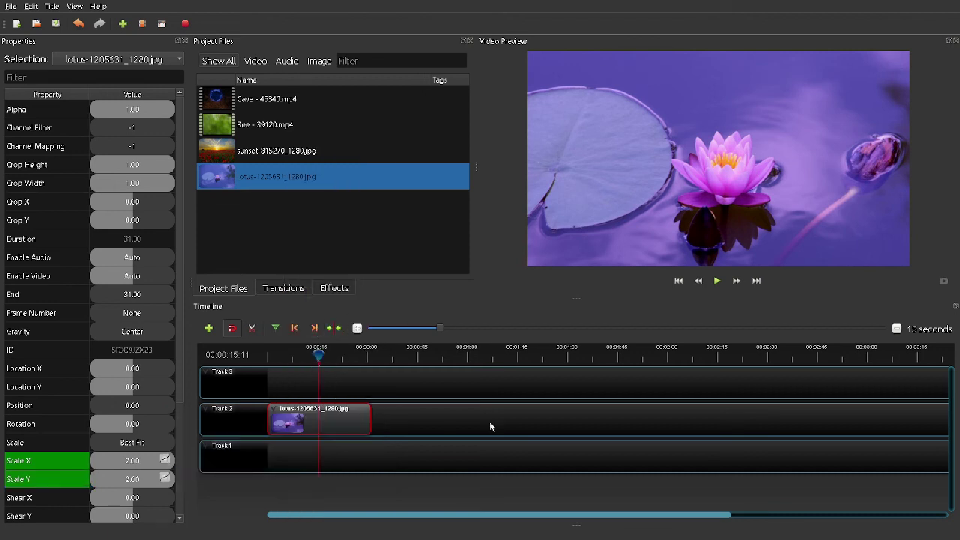
Step: Play the lotus clip from the start to check the keyframed zoom, and pause playback
{"action": "left_click", "coordinate": [681, 287]}
{"action": "left_click", "coordinate": [723, 288]}
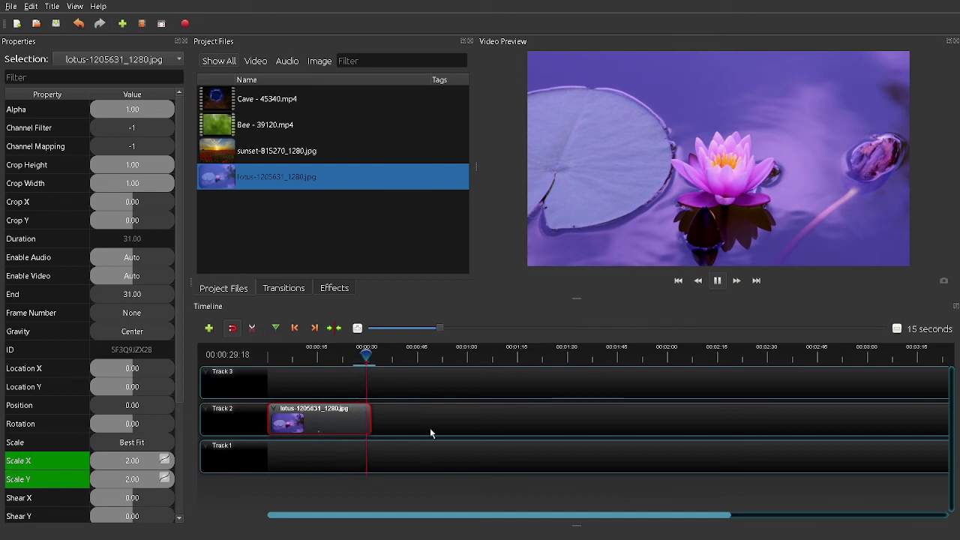
{"action": "left_click", "coordinate": [341, 424]}
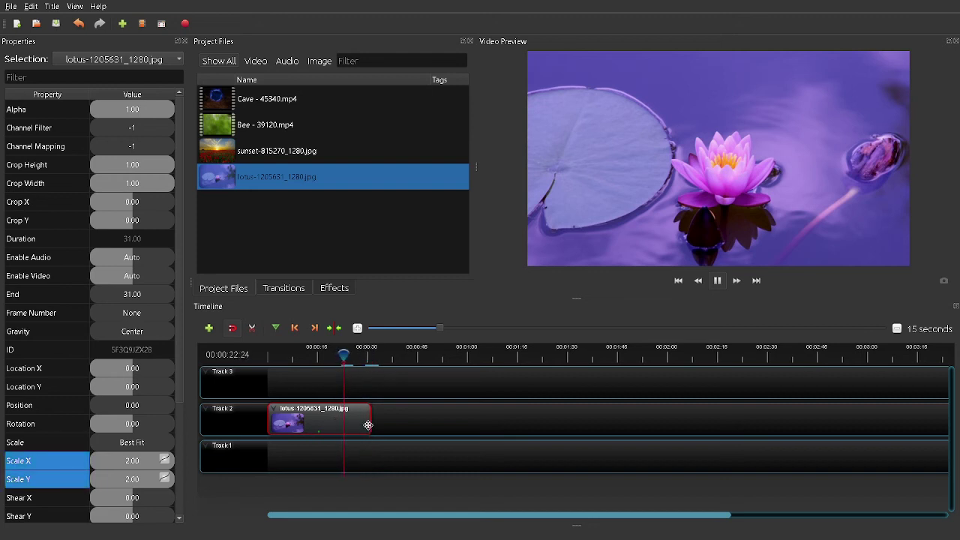
{"action": "key", "text": "space"}
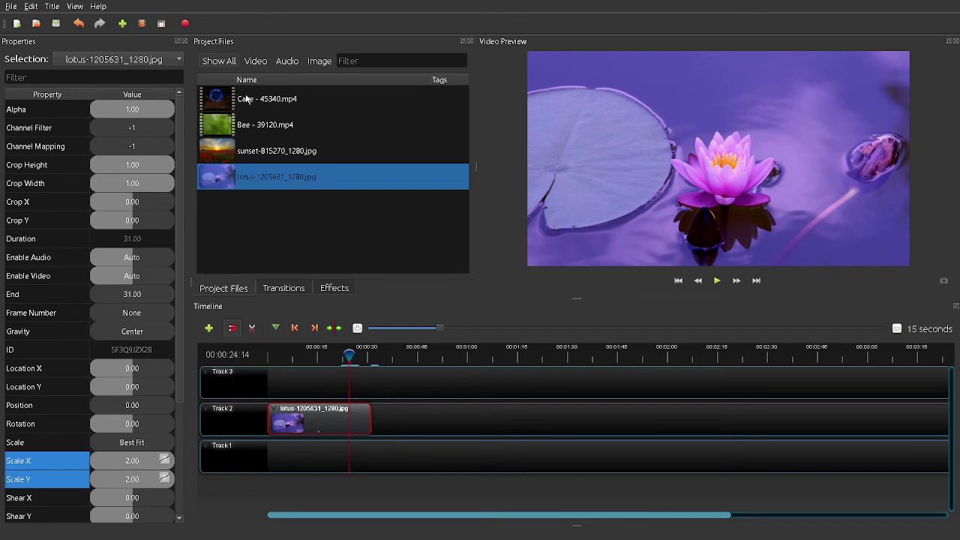
Step: Place Cave - 45340.mp4 on Track 2 at about 80 seconds and play it from just before the clip
{"action": "left_click_drag", "start_coordinate": [225, 103], "coordinate": [535, 418]}
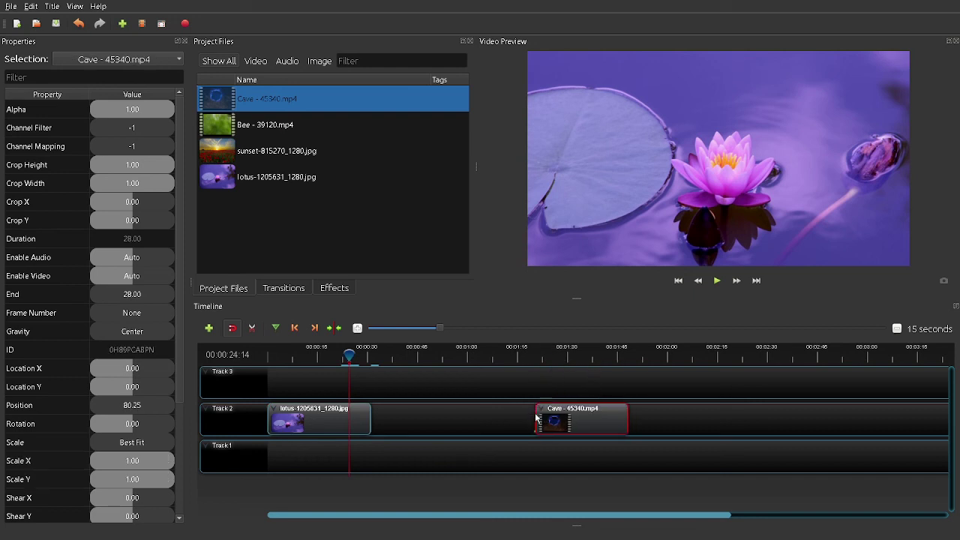
{"action": "left_click", "coordinate": [531, 351]}
{"action": "left_click_drag", "start_coordinate": [530, 351], "coordinate": [538, 351]}
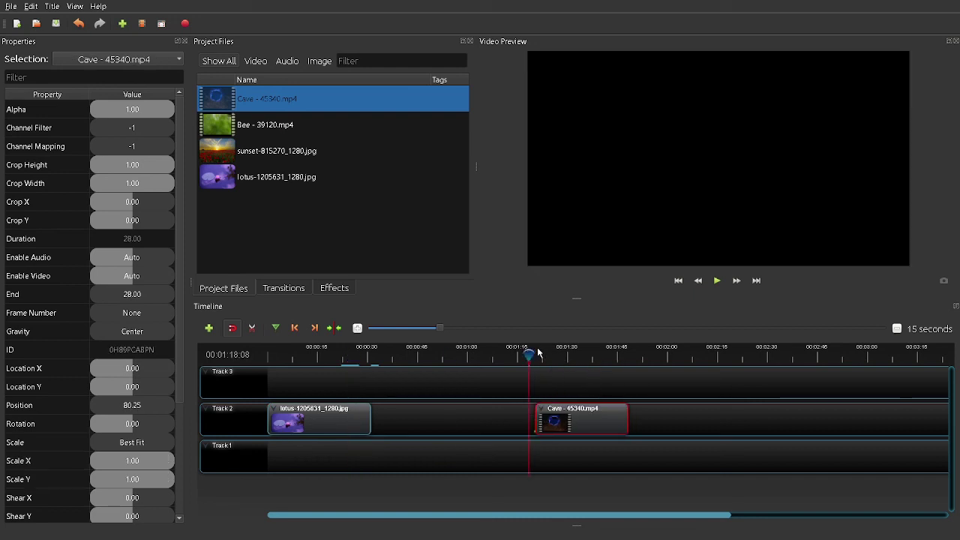
{"action": "left_click", "coordinate": [716, 282]}
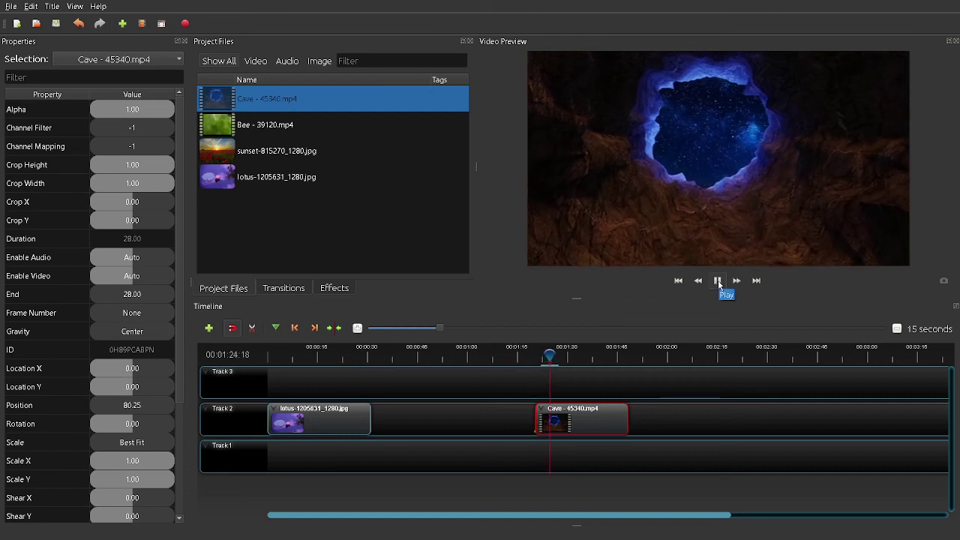
Step: Pause playback and set the cave clip's Scale X to 1.5 with the playhead at 00:01:37:17
{"action": "left_click", "coordinate": [718, 281]}
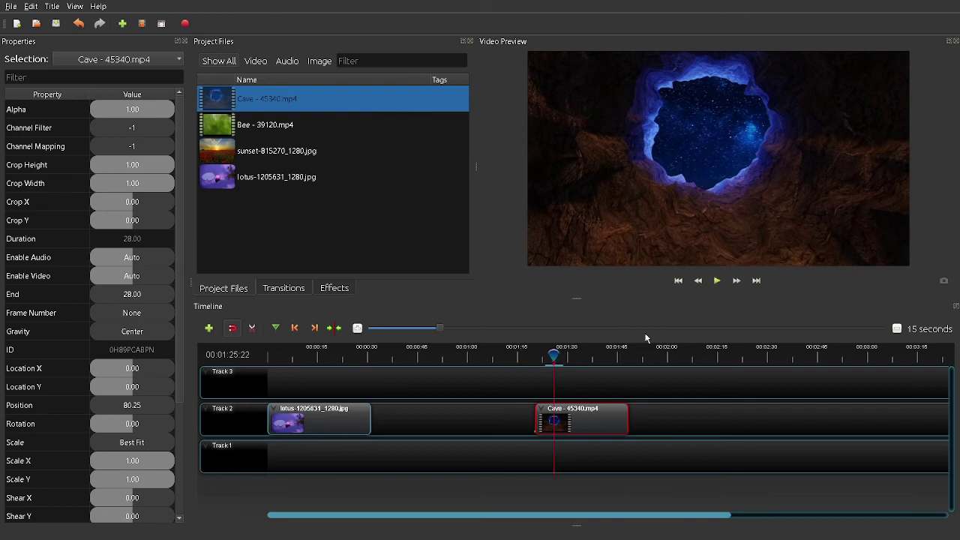
{"action": "left_click", "coordinate": [530, 358]}
{"action": "left_click", "coordinate": [593, 356]}
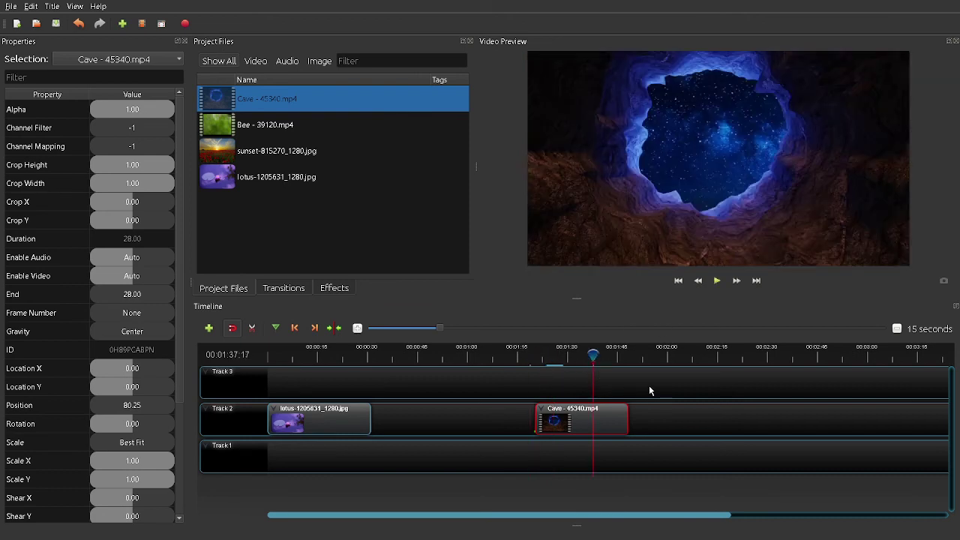
{"action": "right_click", "coordinate": [596, 421]}
{"action": "key", "text": "Escape"}
{"action": "double_click", "coordinate": [109, 459]}
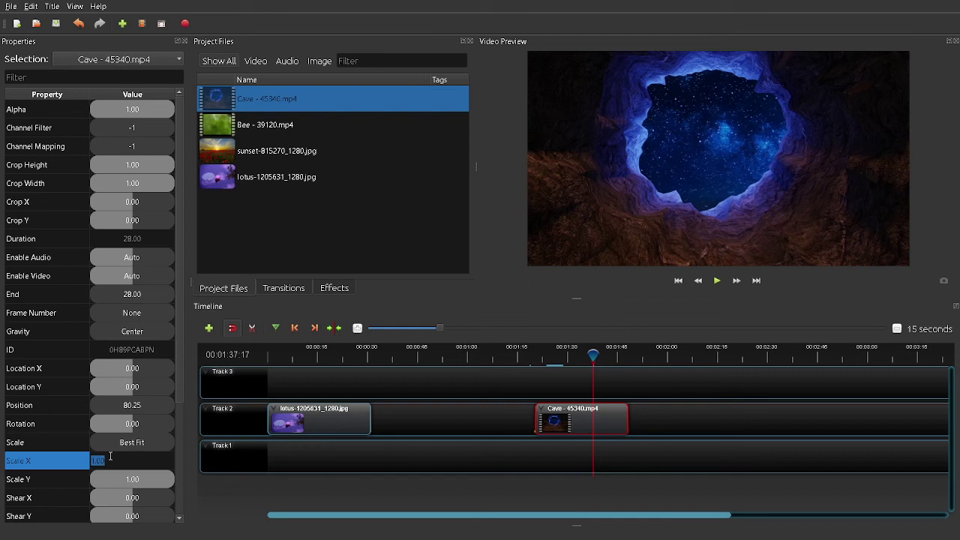
{"action": "type", "text": "1"}
{"action": "key", "text": "Return"}
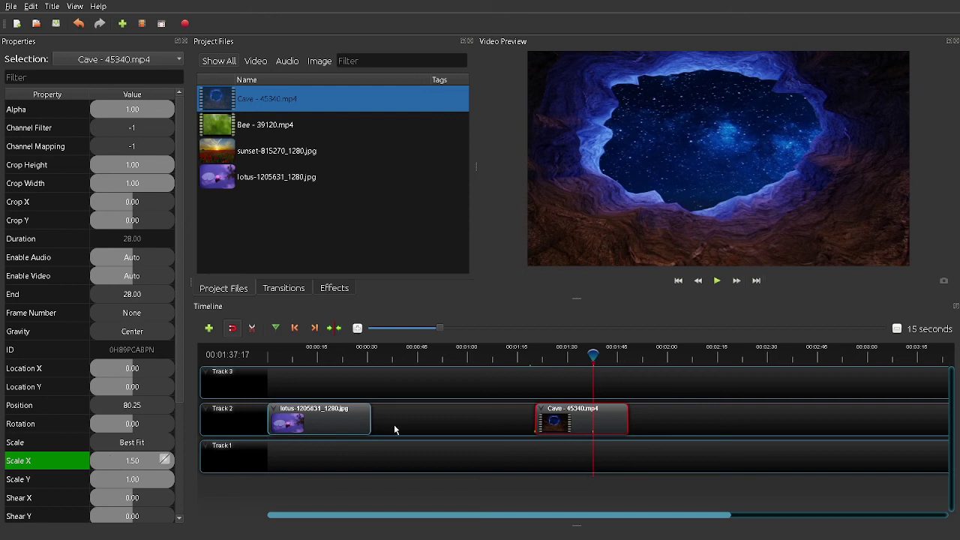
Step: Apply the Bezier Ease In preset to the cave clip's Scale X keyframe
{"action": "left_click", "coordinate": [165, 460]}
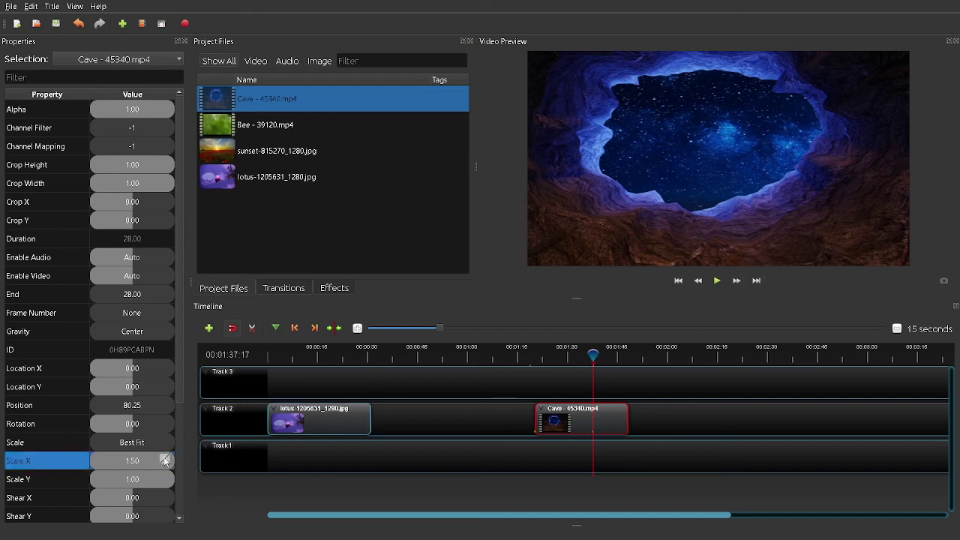
{"action": "right_click", "coordinate": [165, 461]}
{"action": "mouse_move", "coordinate": [186, 466]}
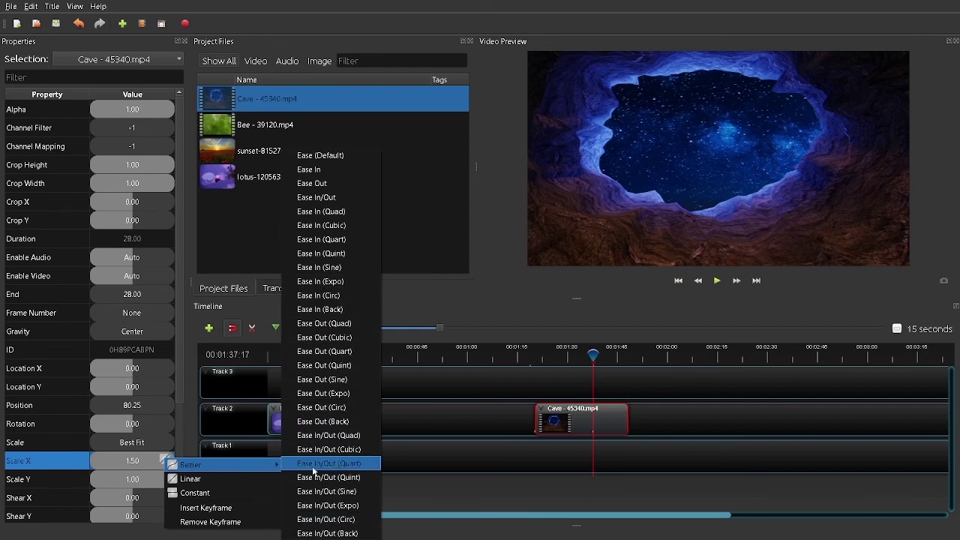
{"action": "left_click", "coordinate": [368, 173]}
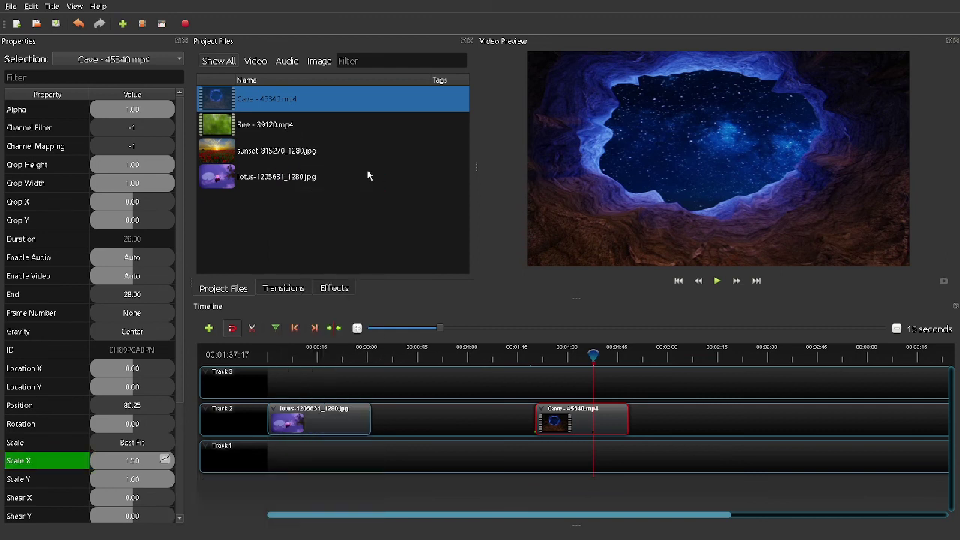
Step: Set the cave clip's Scale Y to 1.5 at the same playhead position
{"action": "double_click", "coordinate": [133, 485]}
{"action": "type", "text": "1"}
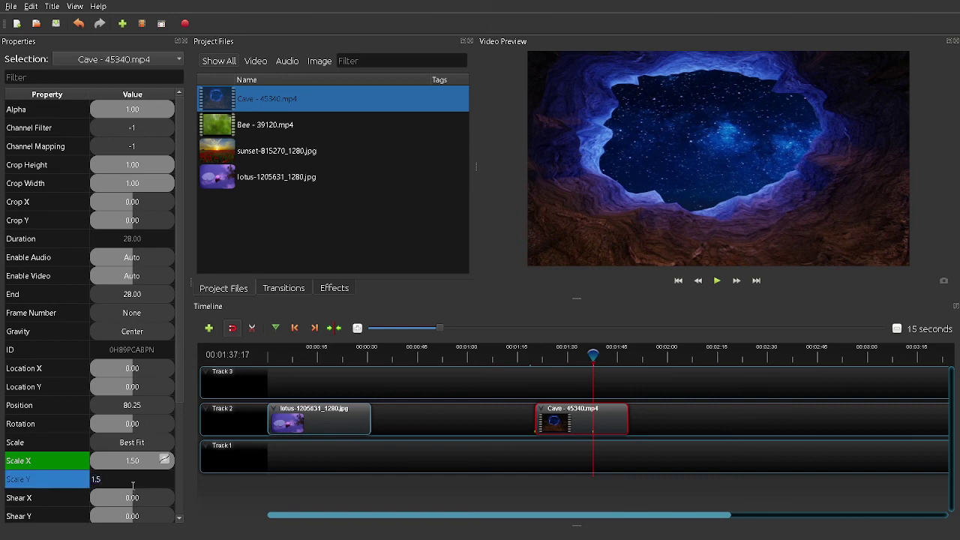
{"action": "type", "text": ".5"}
{"action": "key", "text": "Return"}
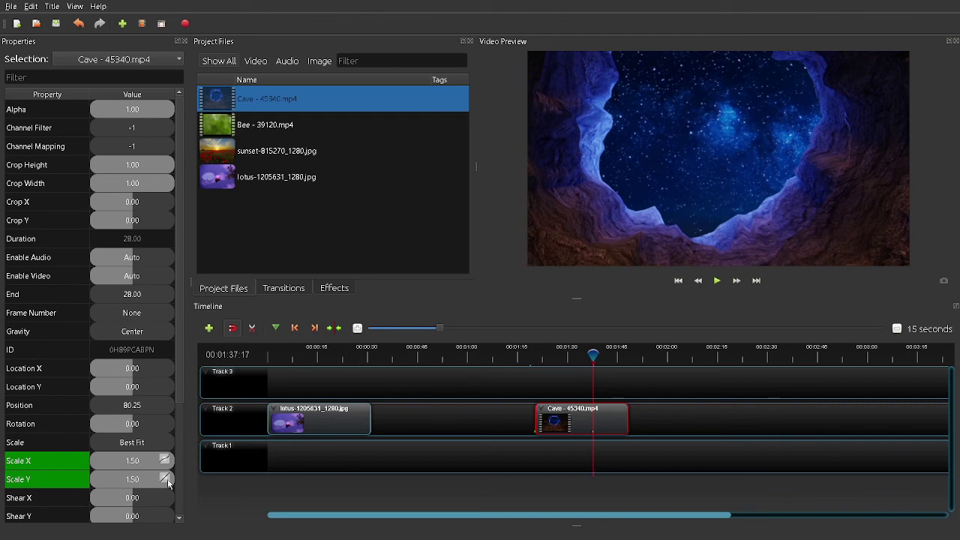
Step: Apply the Bezier Ease Out preset to the cave clip's Scale Y keyframe
{"action": "left_click", "coordinate": [168, 483]}
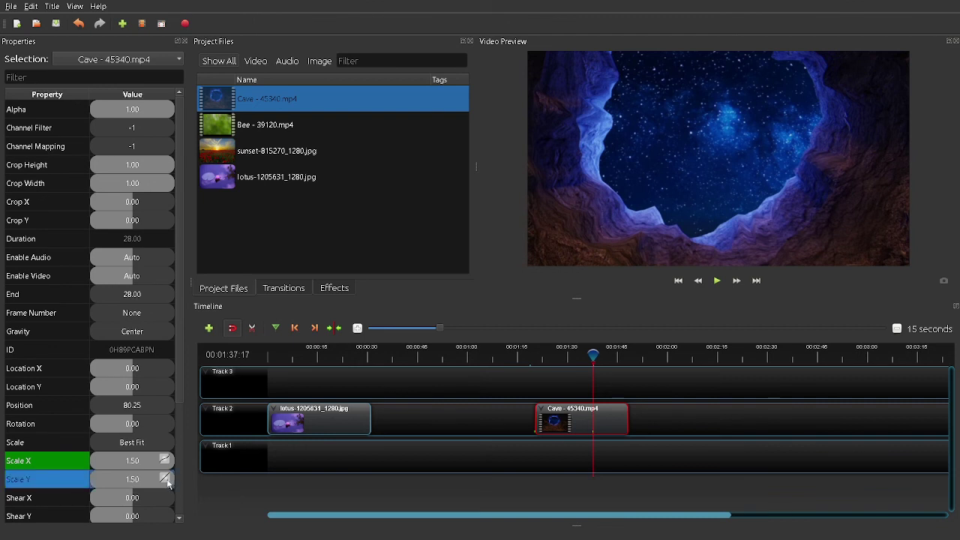
{"action": "right_click", "coordinate": [168, 484]}
{"action": "mouse_move", "coordinate": [209, 415]}
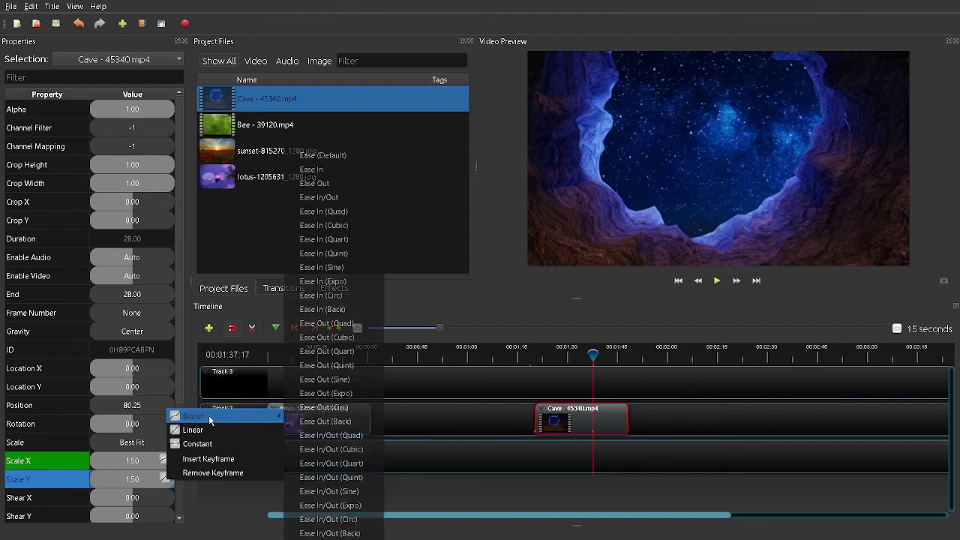
{"action": "left_click", "coordinate": [332, 184]}
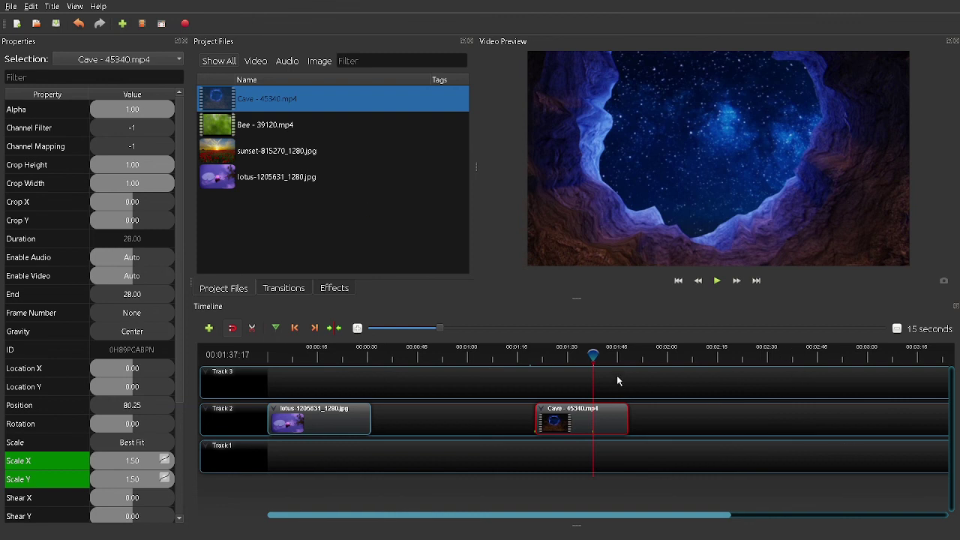
Step: Play the cave clip from about 00:01:23 to check the keyframed zoom, pause at its end, and replay it from about 00:01:26
{"action": "left_click", "coordinate": [534, 358]}
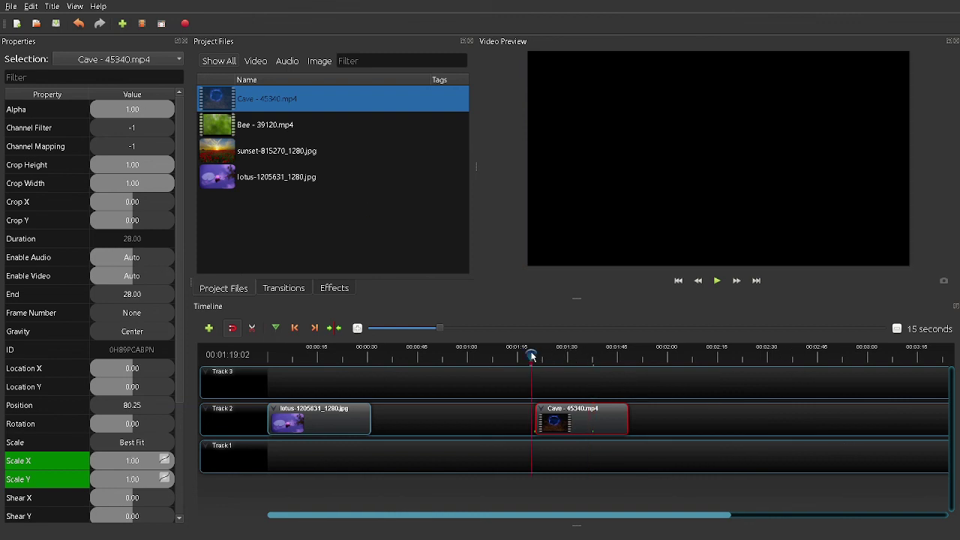
{"action": "left_click", "coordinate": [547, 358]}
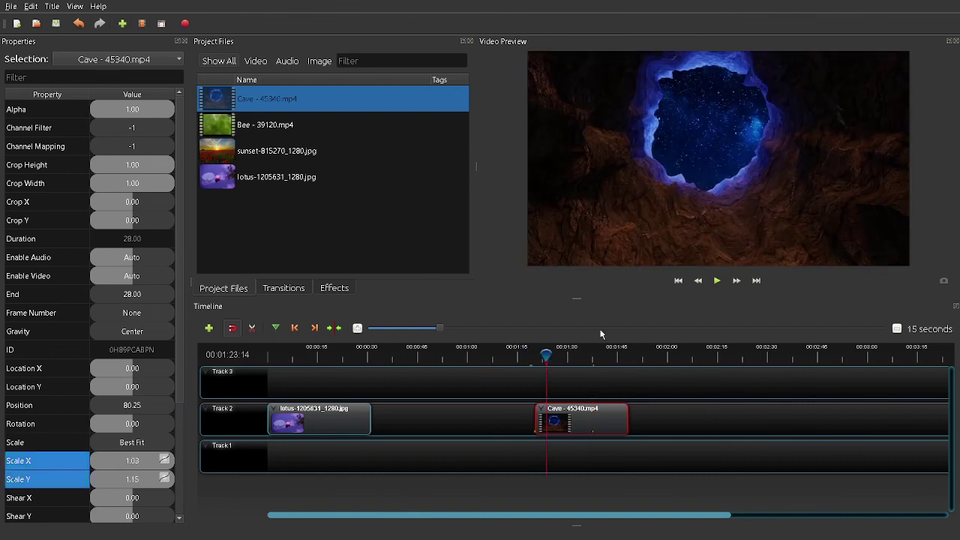
{"action": "left_click", "coordinate": [718, 281]}
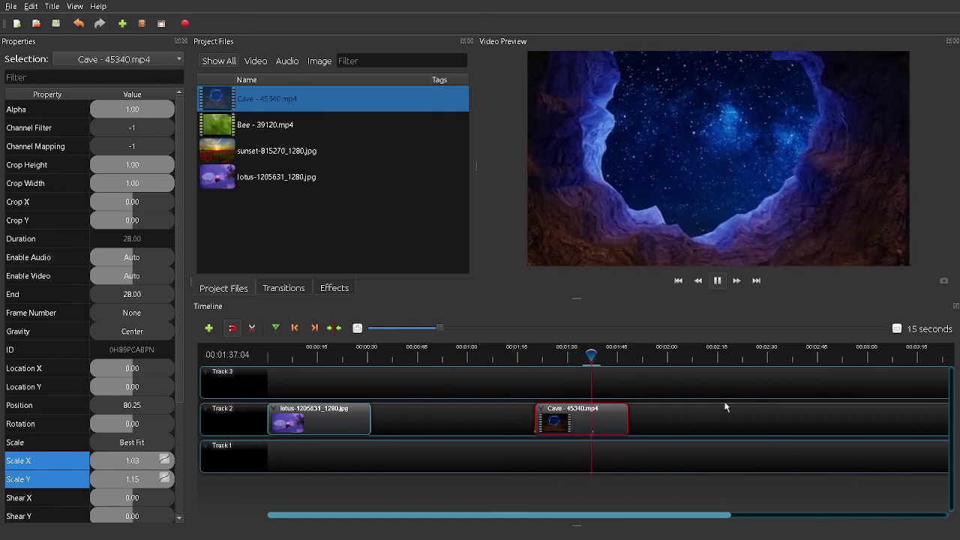
{"action": "left_click", "coordinate": [716, 280]}
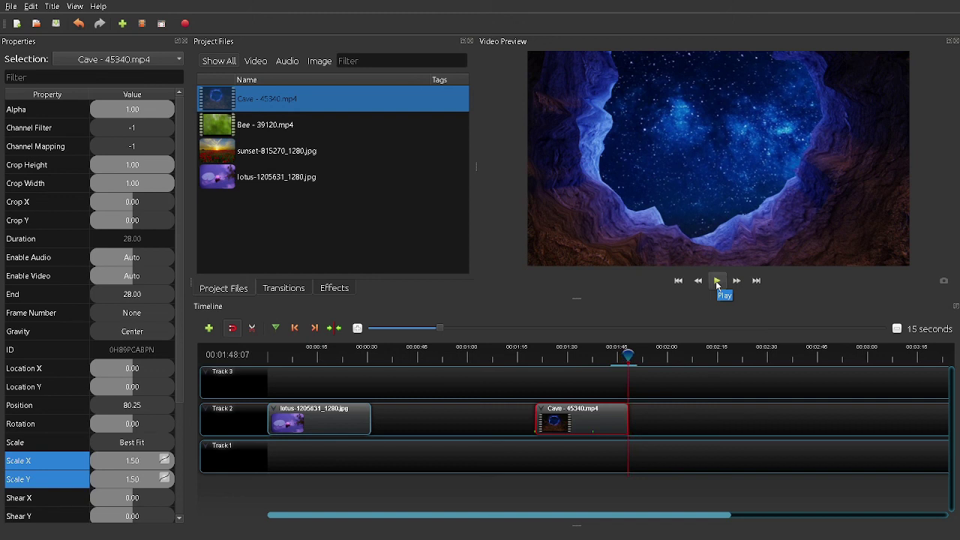
{"action": "left_click", "coordinate": [556, 357]}
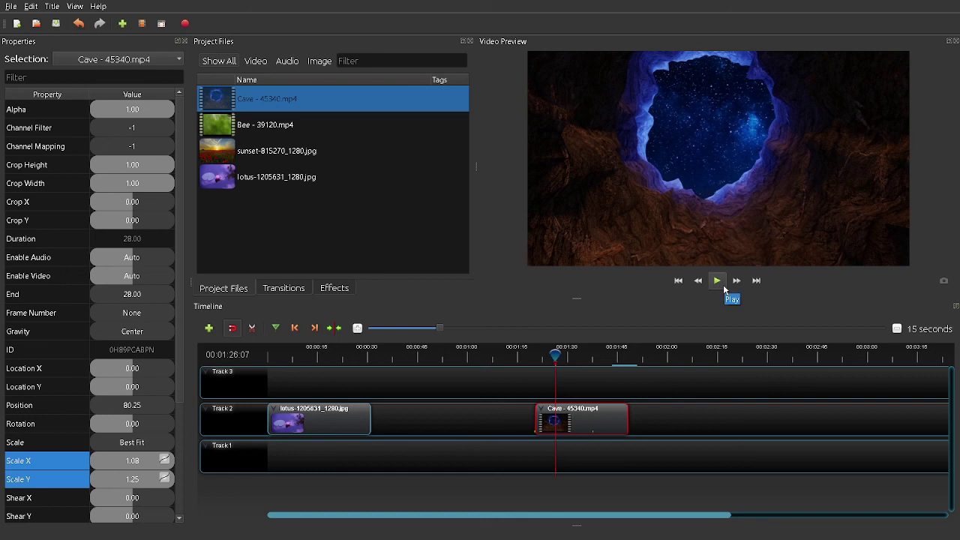
{"action": "left_click", "coordinate": [719, 281]}
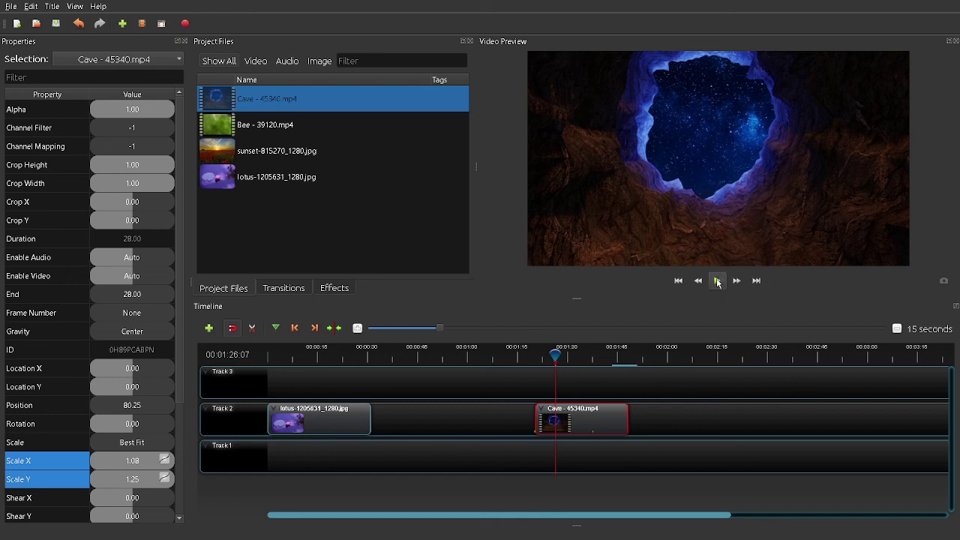